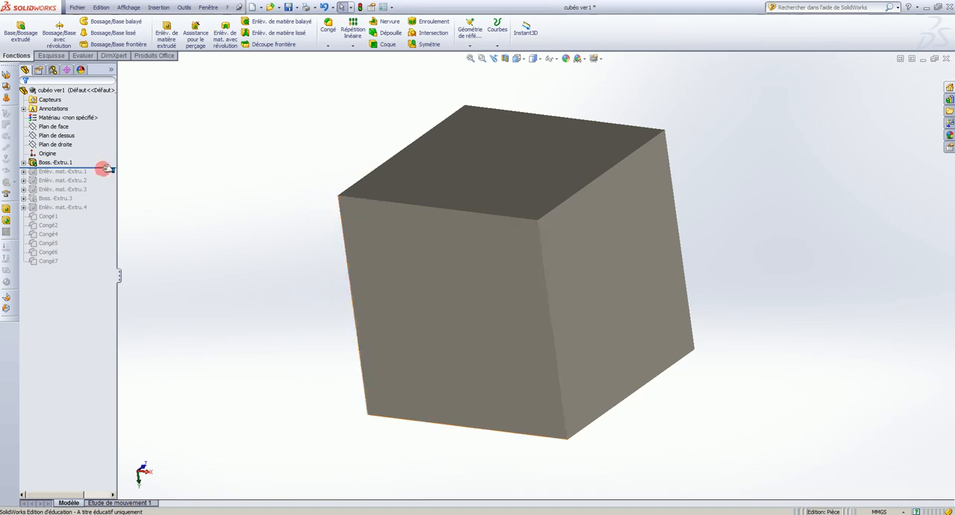
Roll the feature history forward one cut at a time through the third extruded cut, examining the holes in the cube.
drag(101, 168, 102, 175)
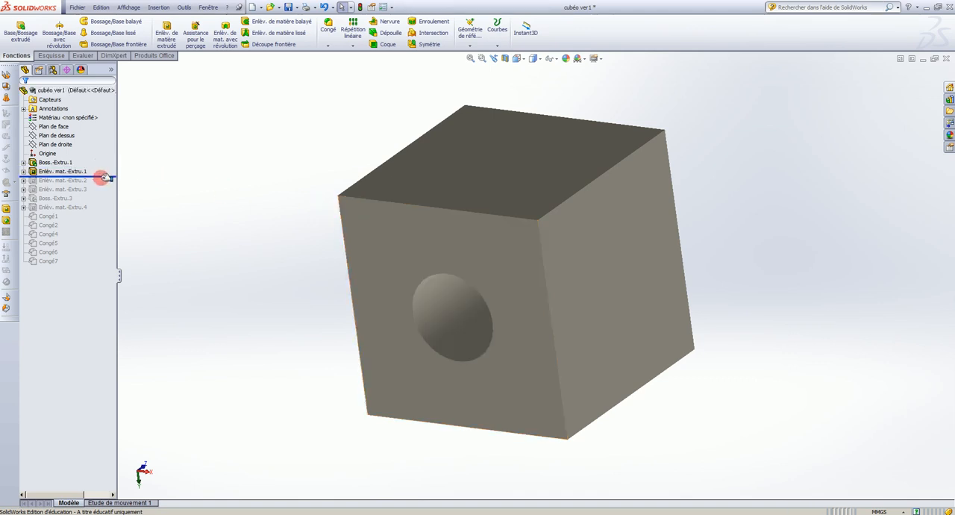
middle_drag(396, 187, 433, 92)
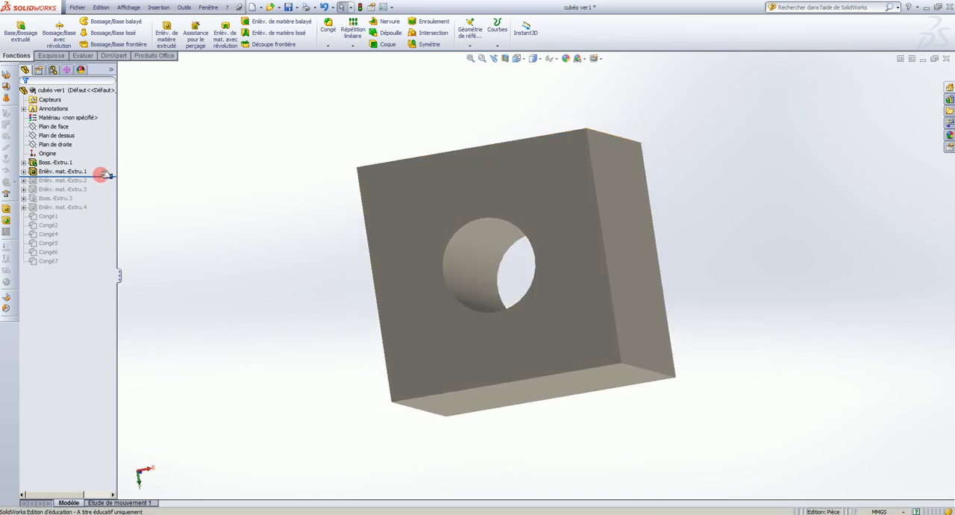
drag(103, 178, 103, 186)
middle_drag(546, 251, 579, 486)
drag(98, 186, 98, 195)
middle_drag(520, 272, 356, 329)
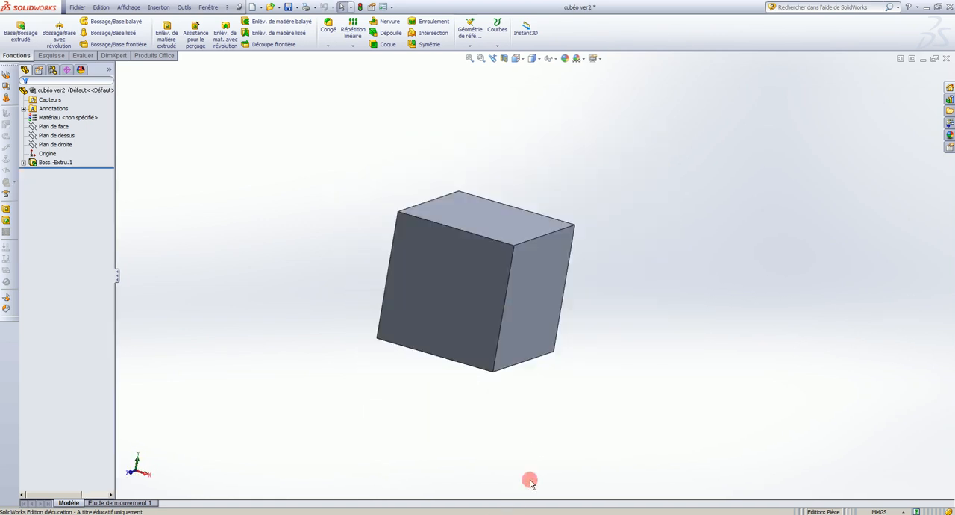
Sketch a circle with a radius of about 4.2 mm on the front face of the plain cube.
scroll(511, 348, up, 3)
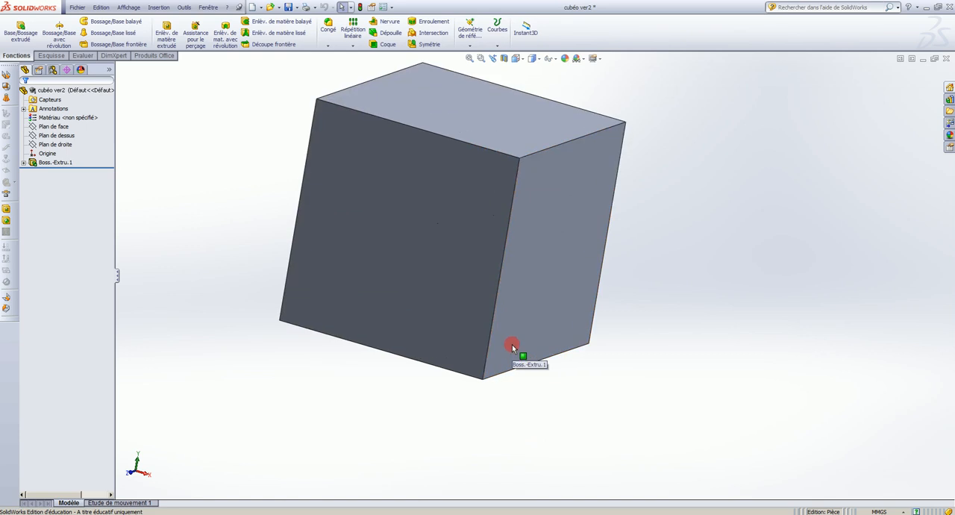
scroll(465, 160, up, 3)
scroll(467, 170, down, 1)
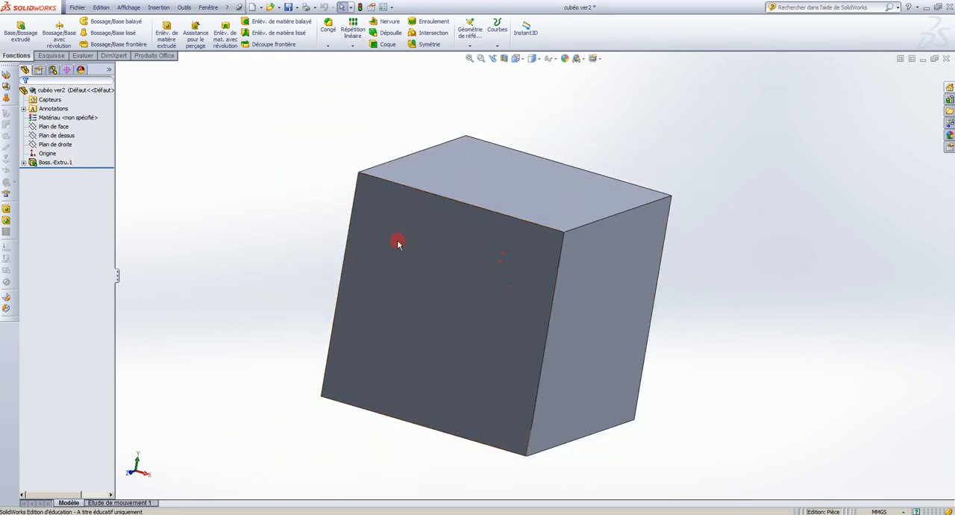
middle_drag(616, 301, 614, 324)
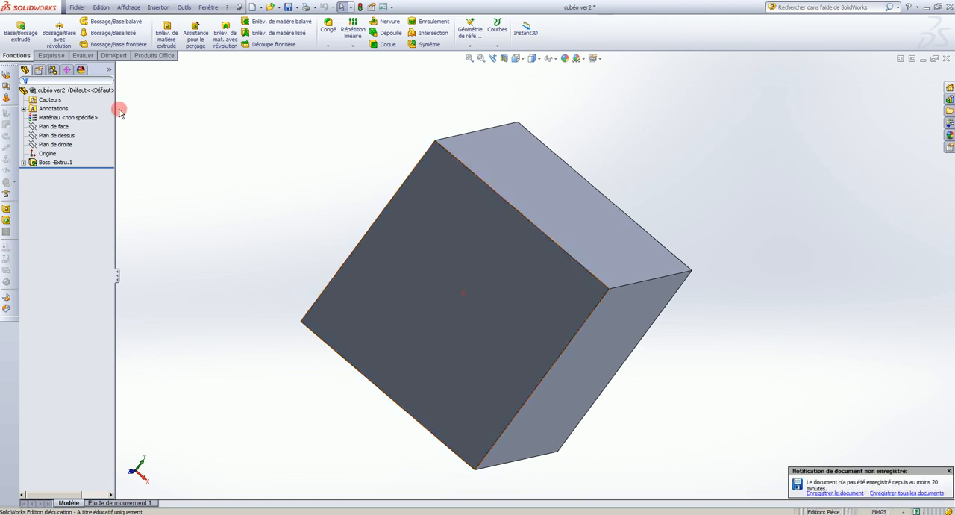
click(51, 56)
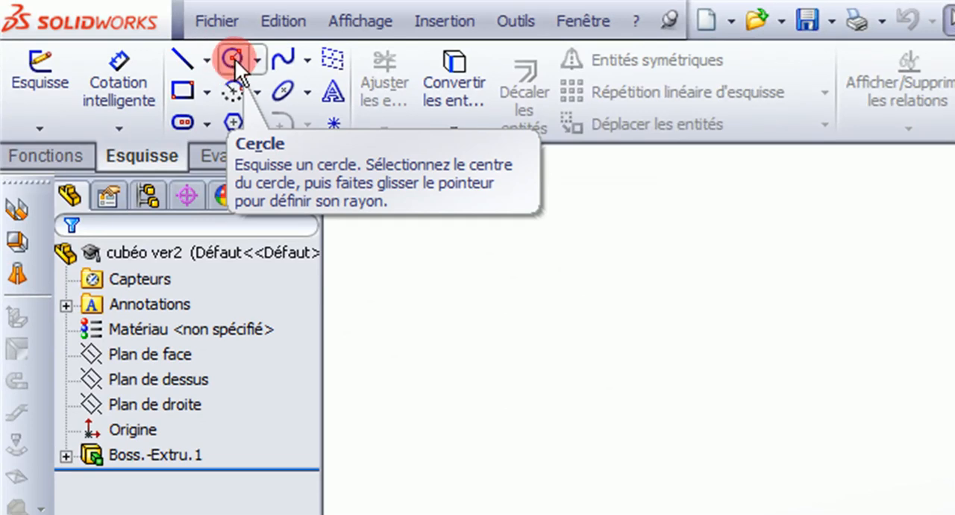
click(234, 59)
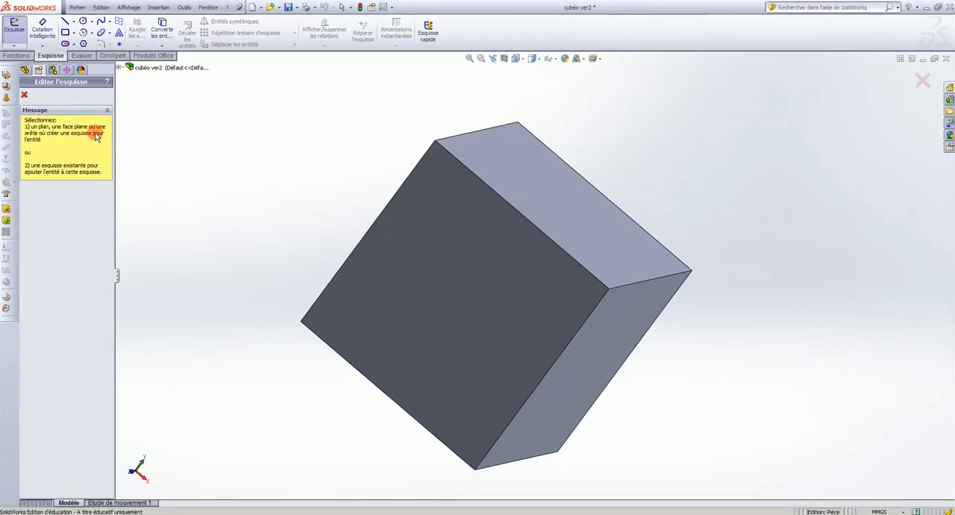
click(461, 293)
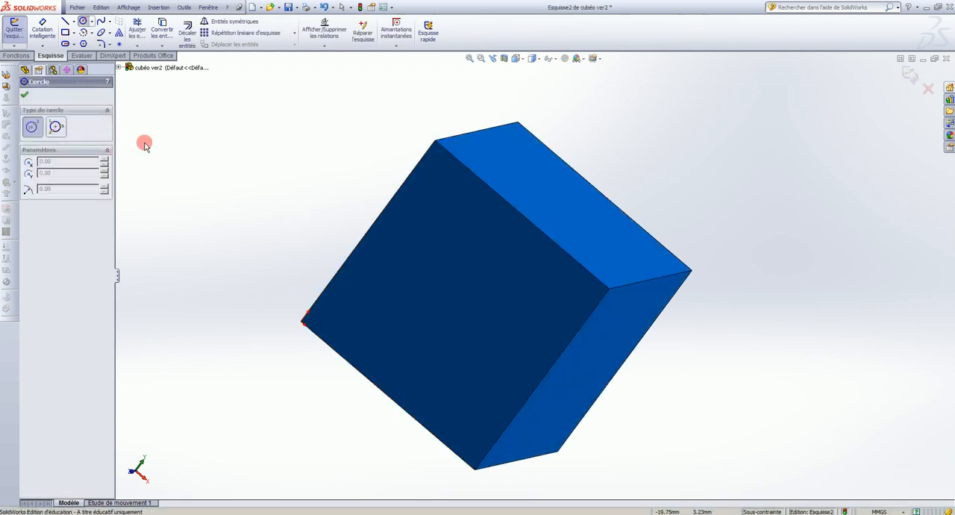
click(444, 278)
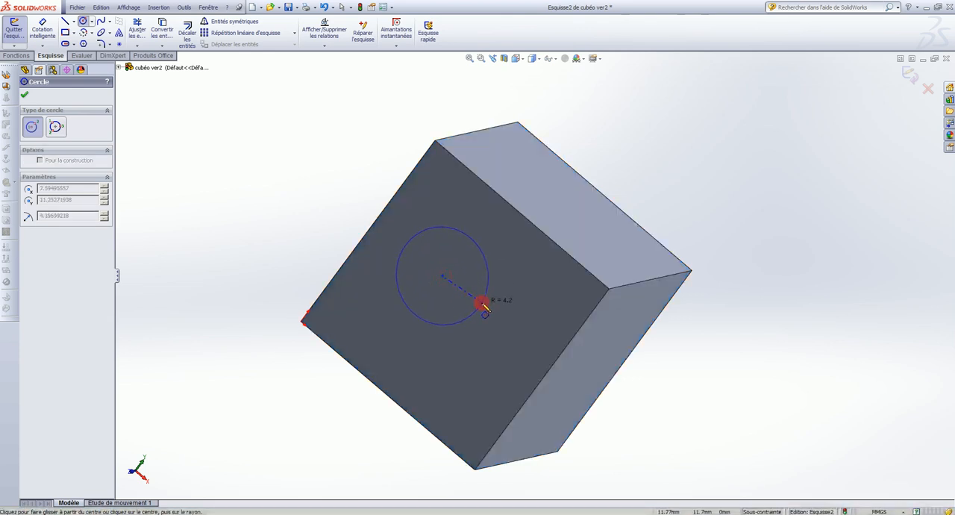
click(483, 305)
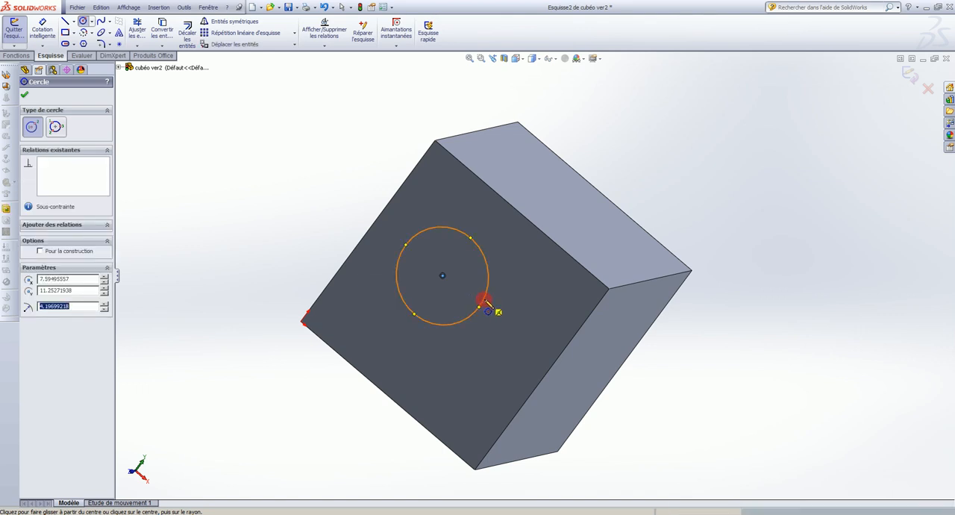
Dimension the circle's diameter as 8 mm.
mouse_move(482, 264)
middle_down()
mouse_move(501, 166)
mouse_move(481, 153)
mouse_move(411, 157)
mouse_move(435, 247)
mouse_move(471, 301)
mouse_move(478, 341)
mouse_move(455, 367)
mouse_move(413, 377)
mouse_move(482, 311)
mouse_move(470, 279)
middle_up()
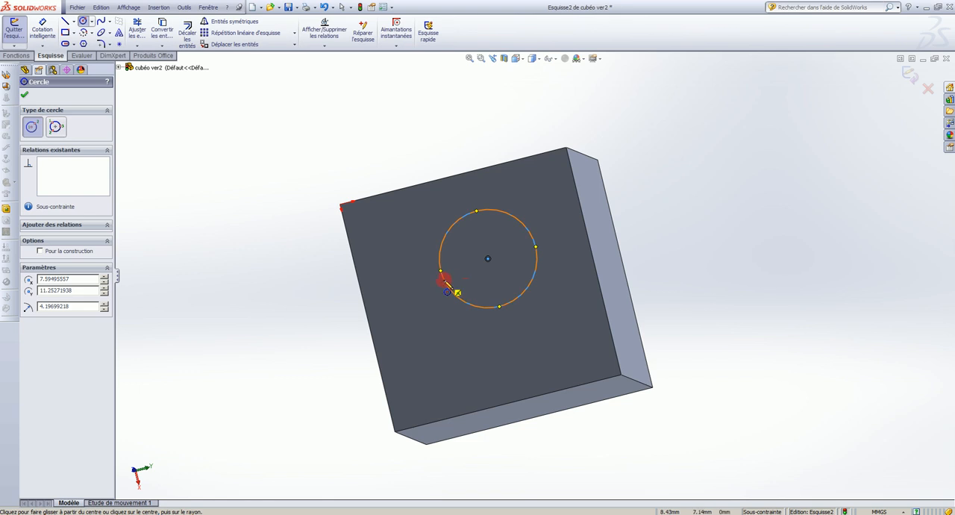
click(54, 34)
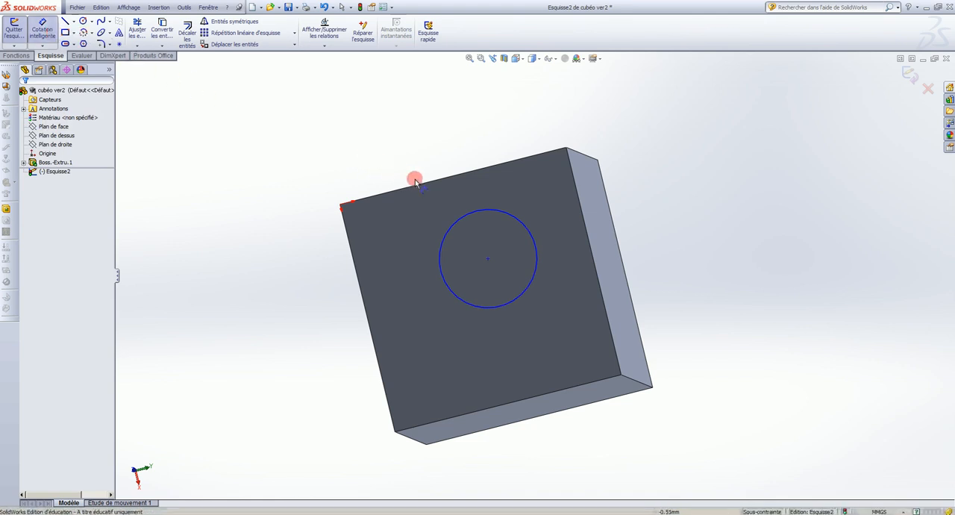
click(483, 212)
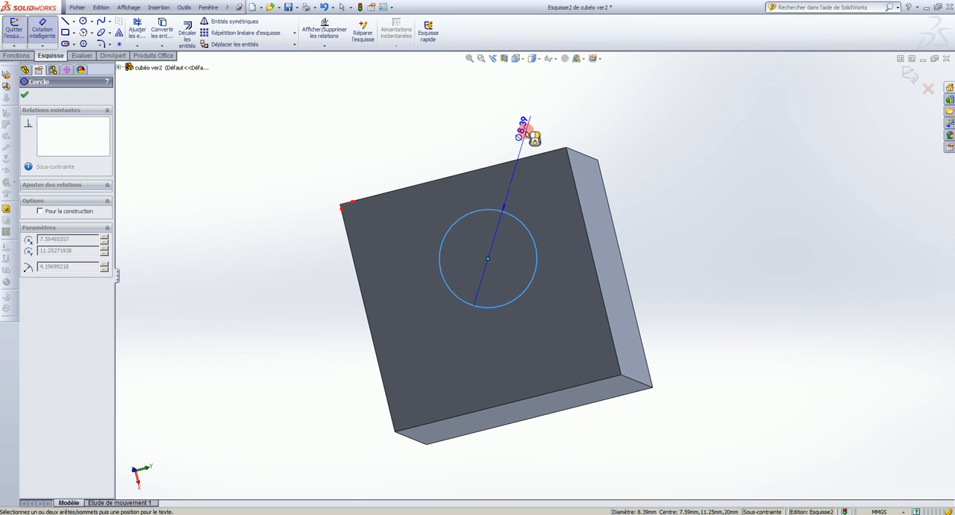
click(528, 135)
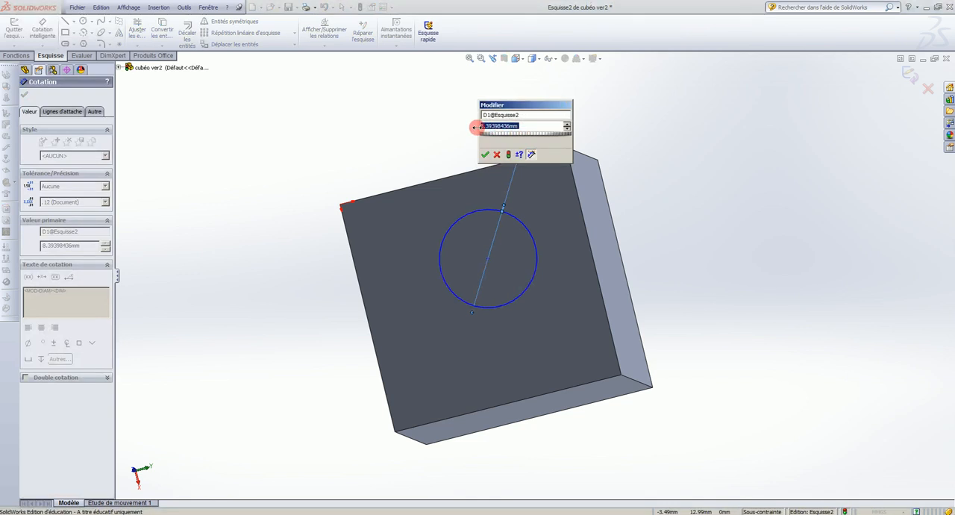
key(BackSpace)
text(8)
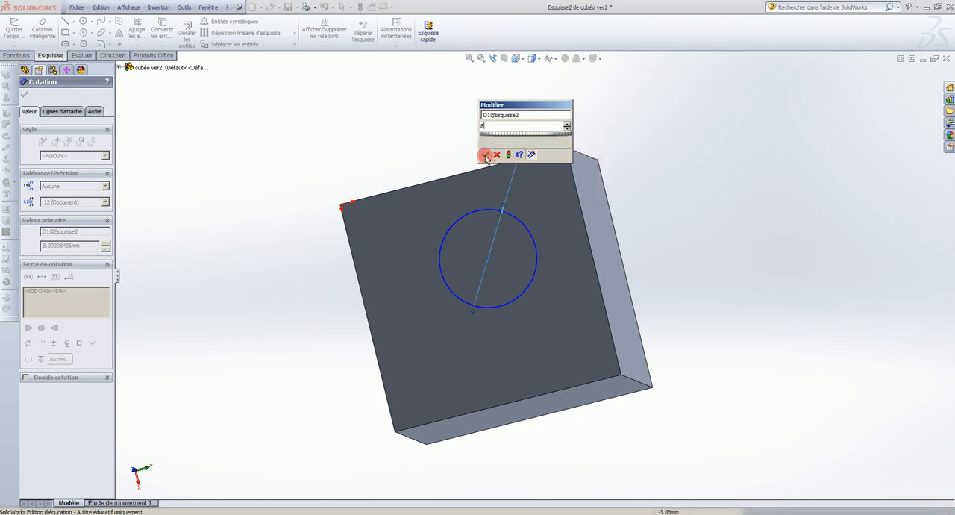
click(486, 155)
mouse_move(548, 113)
mouse_down()
mouse_move(523, 133)
mouse_move(505, 125)
mouse_move(466, 145)
mouse_move(527, 142)
mouse_move(533, 121)
mouse_up()
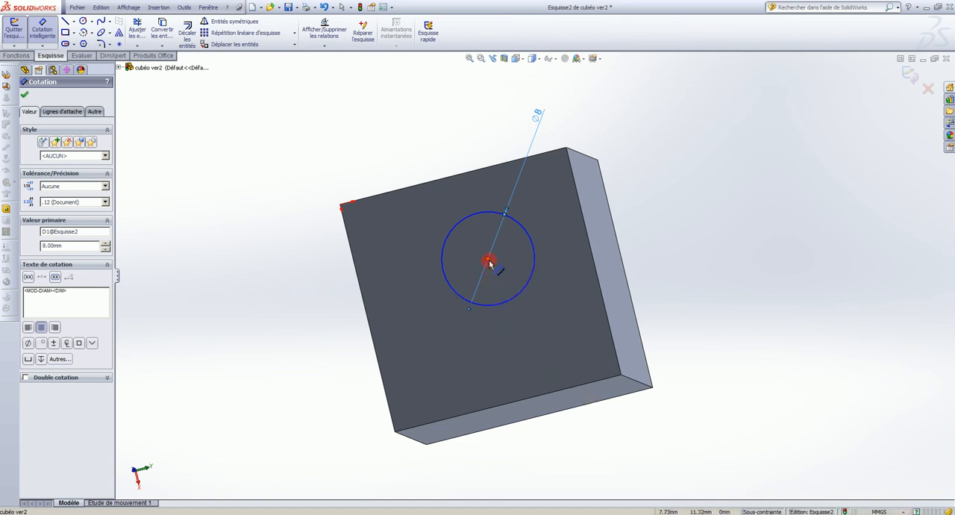
Dimension the circle's centre 10 mm from the face edge that runs along Y through the origin.
click(46, 36)
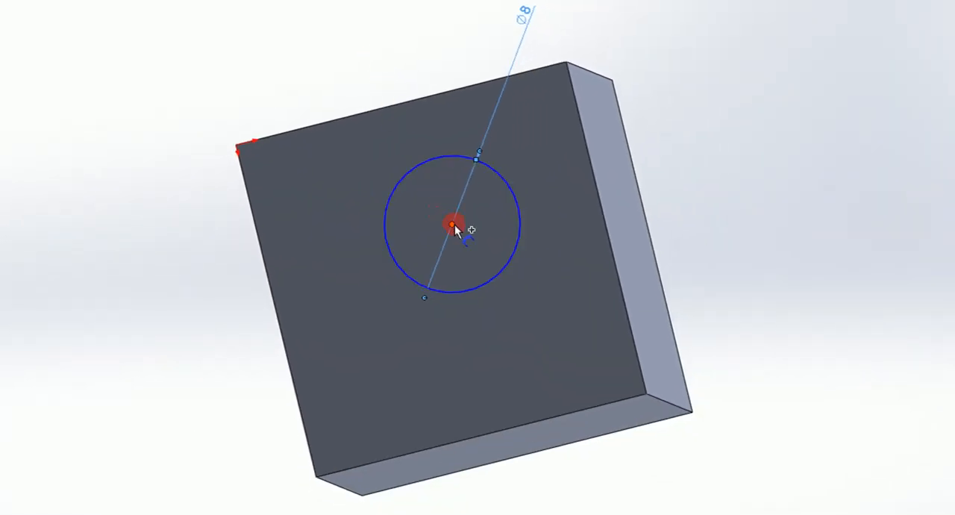
click(452, 224)
click(412, 105)
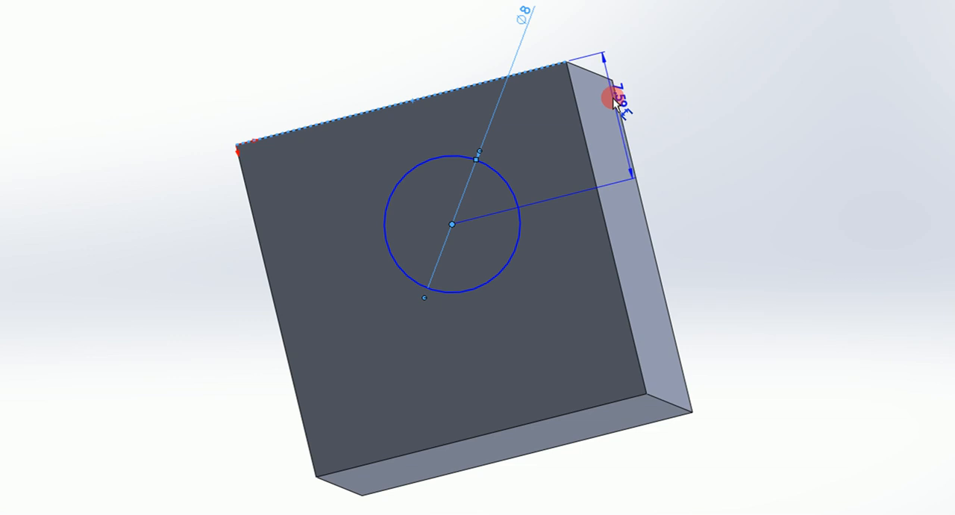
click(612, 97)
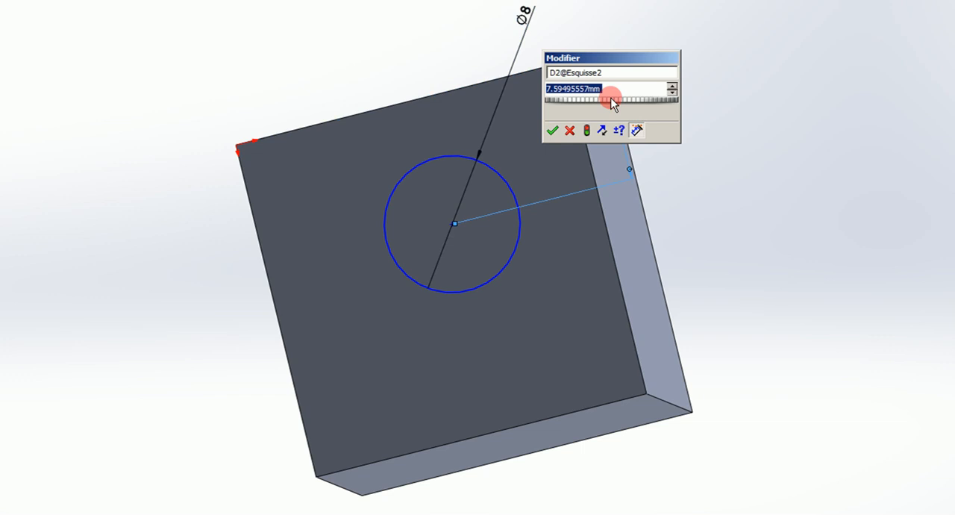
text(10)
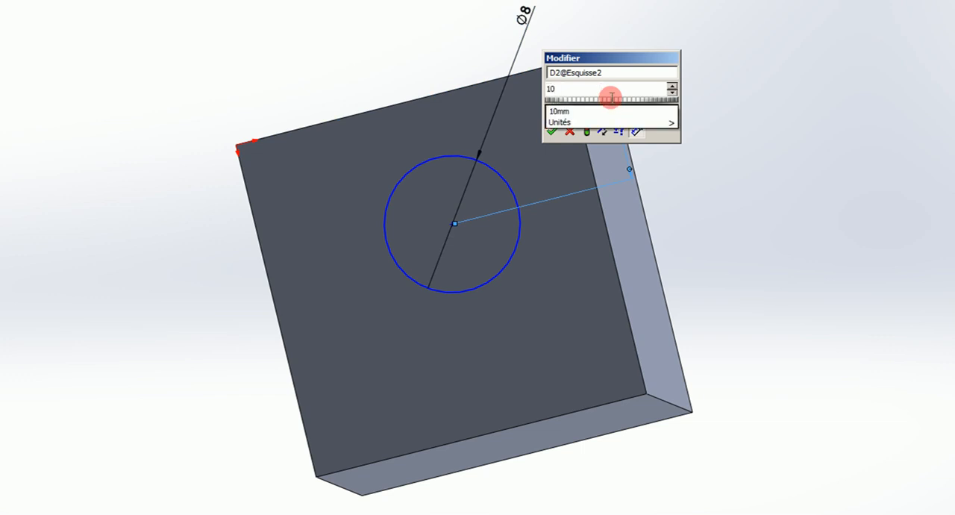
key(Return)
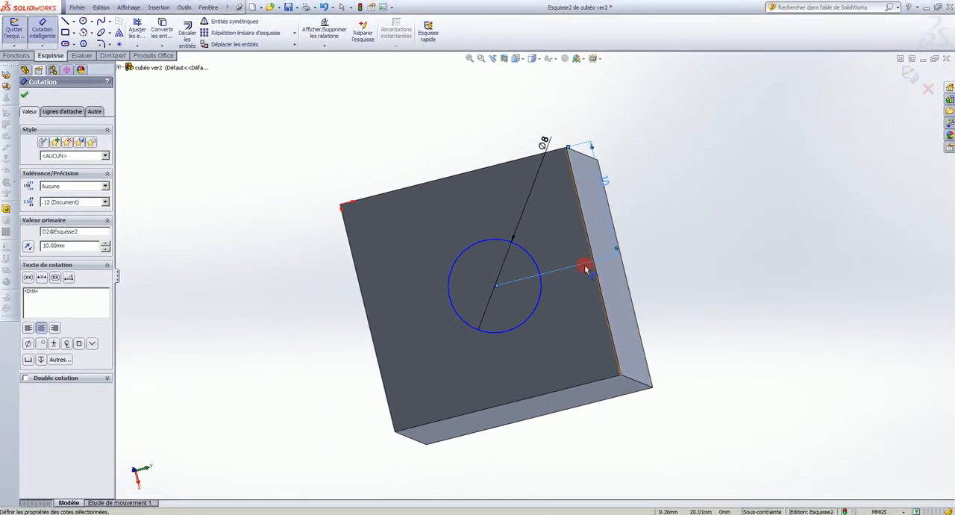
In the Face (front) view, dimension the circle's centre 10 mm from the upper edge of the face.
mouse_move(617, 222)
middle_down()
mouse_move(616, 179)
mouse_move(591, 169)
middle_up()
mouse_move(521, 326)
middle_down()
mouse_move(631, 351)
mouse_move(515, 272)
middle_up()
key(ctrl+8)
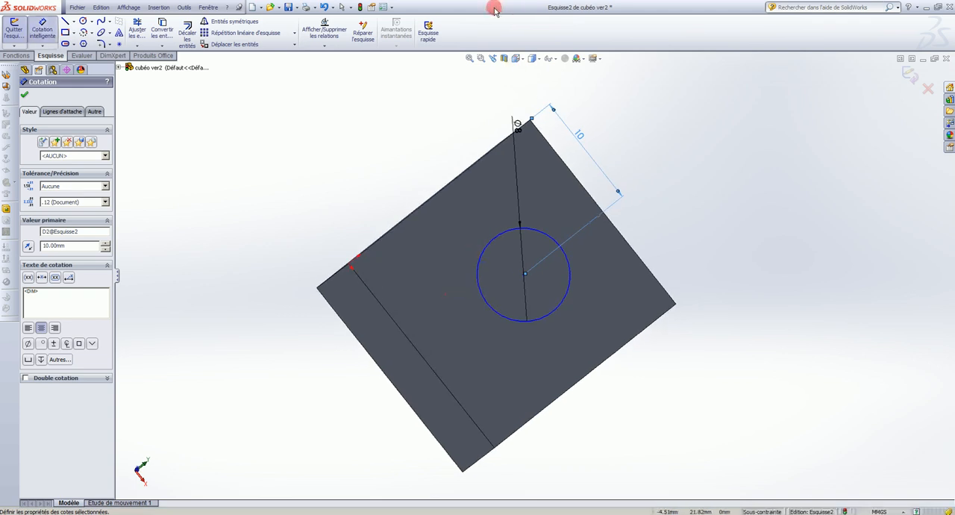
click(525, 60)
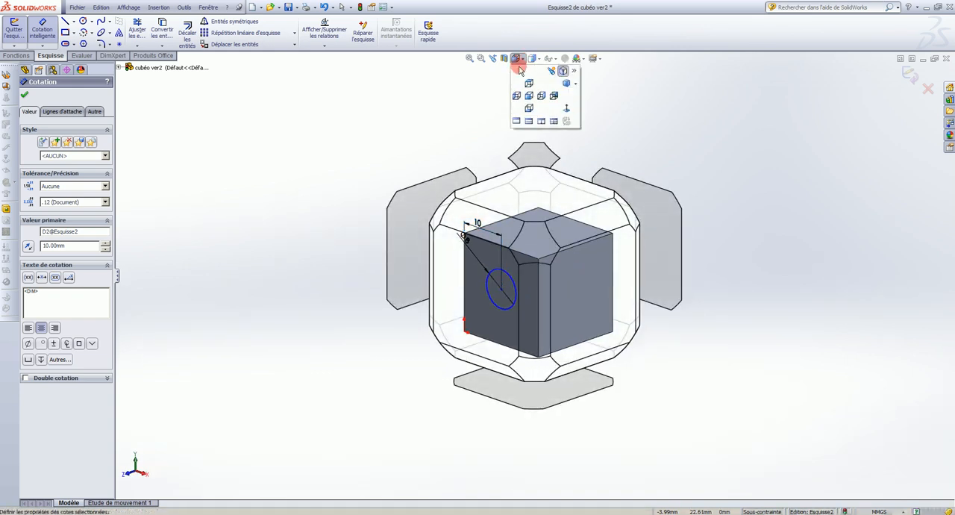
click(528, 97)
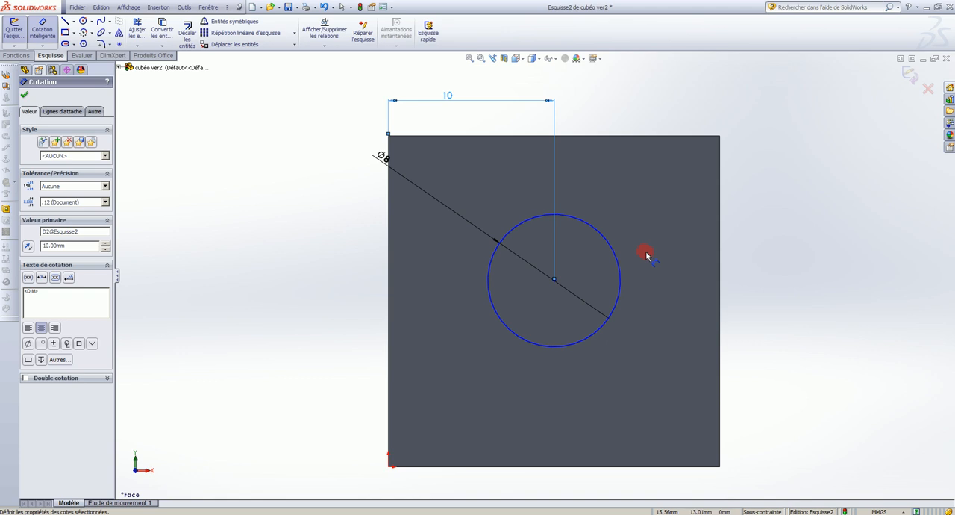
click(555, 281)
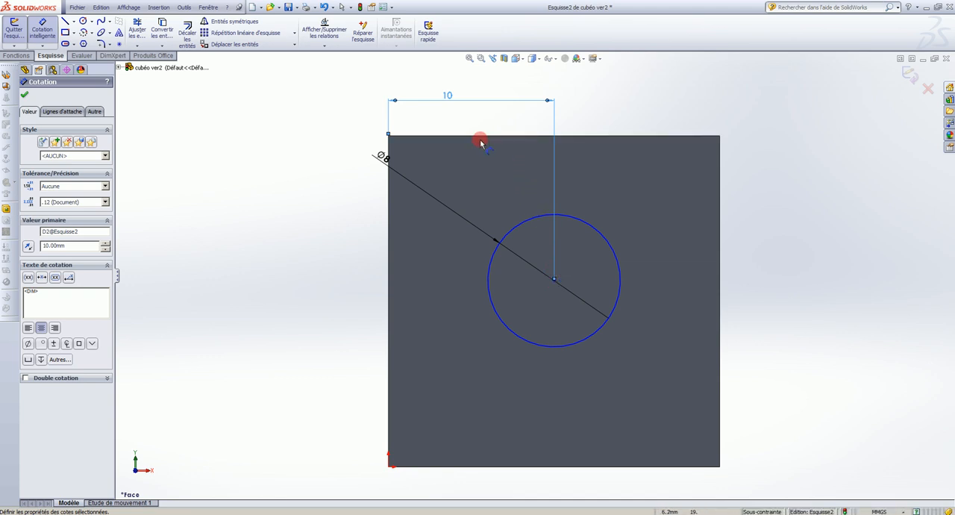
click(552, 281)
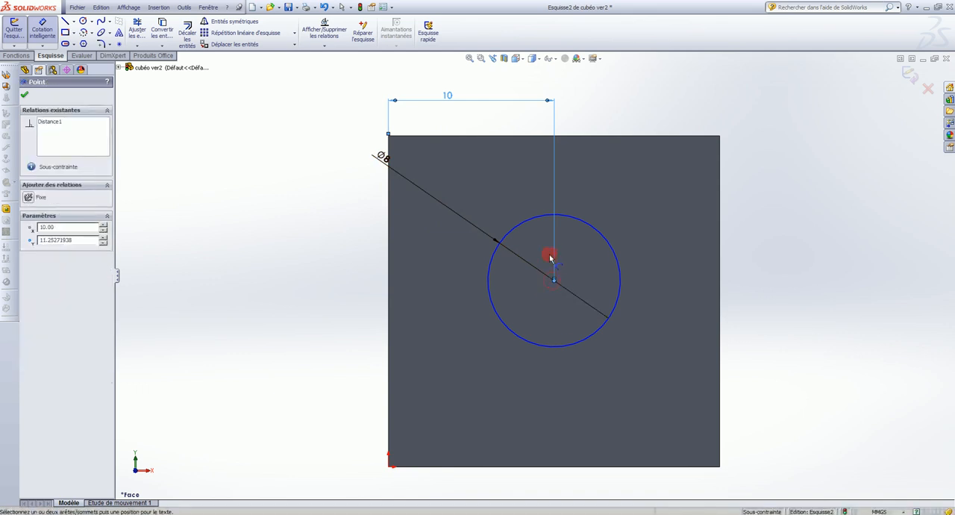
drag(538, 140, 319, 188)
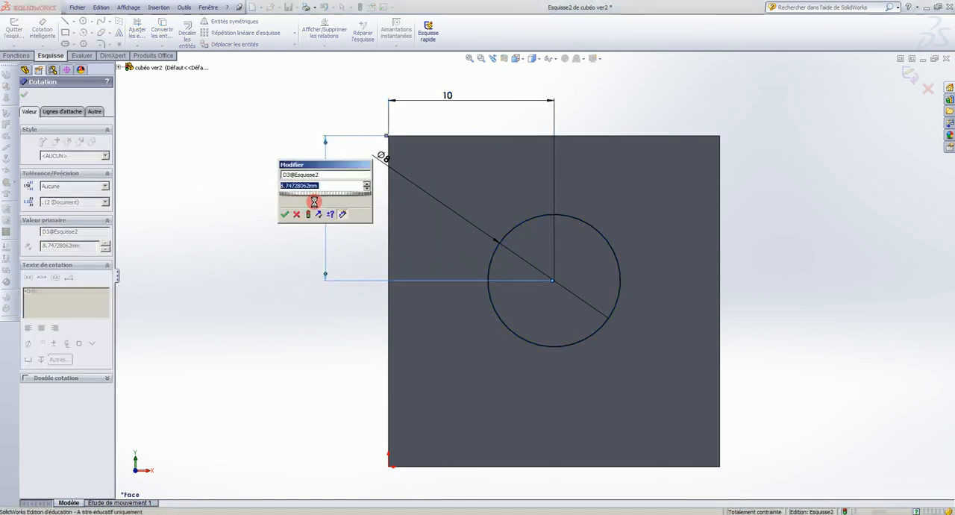
text(10)
click(314, 202)
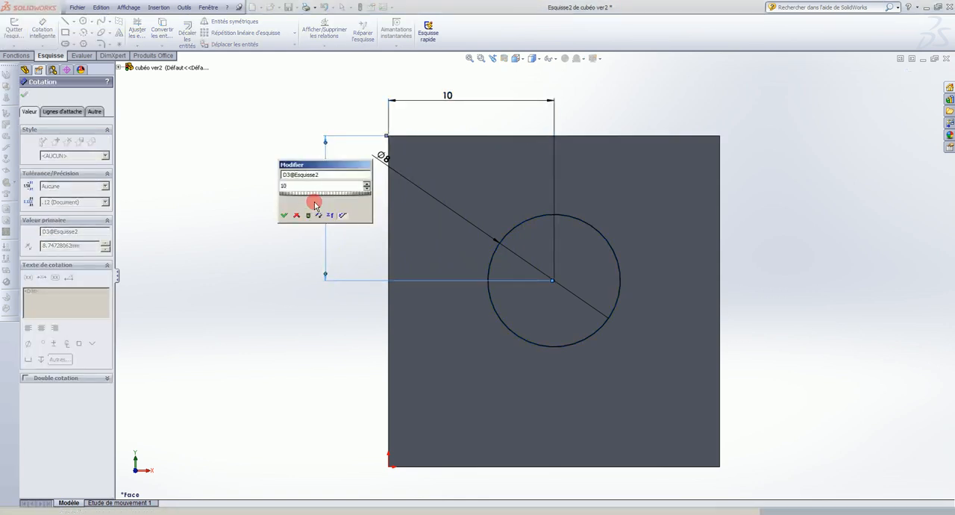
key(Return)
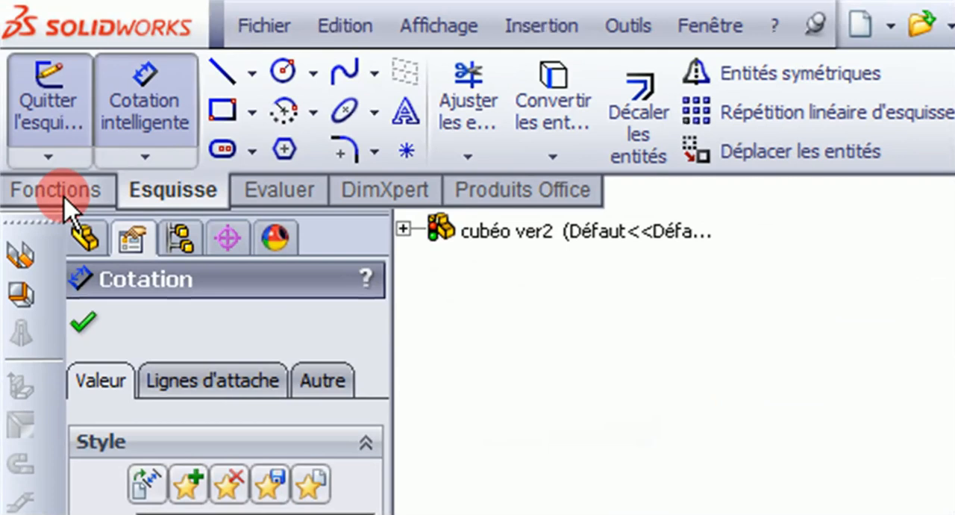
Cut the 8 mm circle through the whole cube with an extruded cut set to "A travers tout".
click(64, 199)
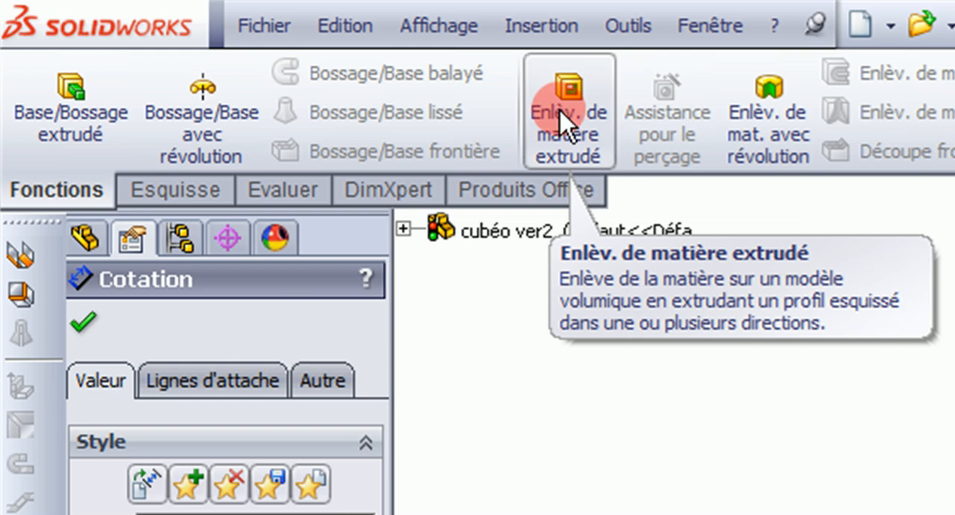
click(561, 124)
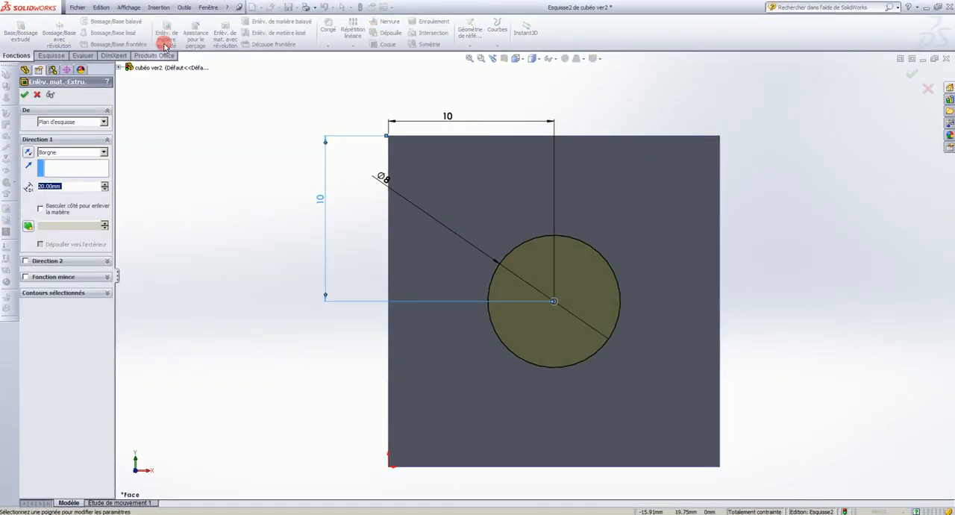
mouse_move(697, 303)
middle_down()
mouse_move(649, 333)
mouse_move(530, 328)
mouse_move(474, 367)
mouse_move(263, 405)
mouse_move(245, 426)
mouse_move(222, 426)
middle_up()
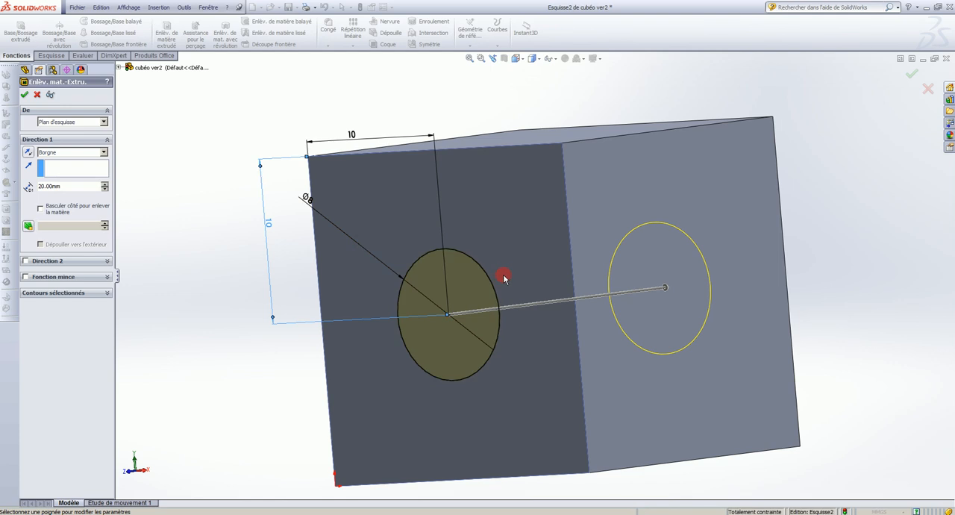
mouse_move(636, 267)
middle_down()
mouse_move(620, 291)
mouse_move(559, 309)
mouse_move(629, 277)
middle_up()
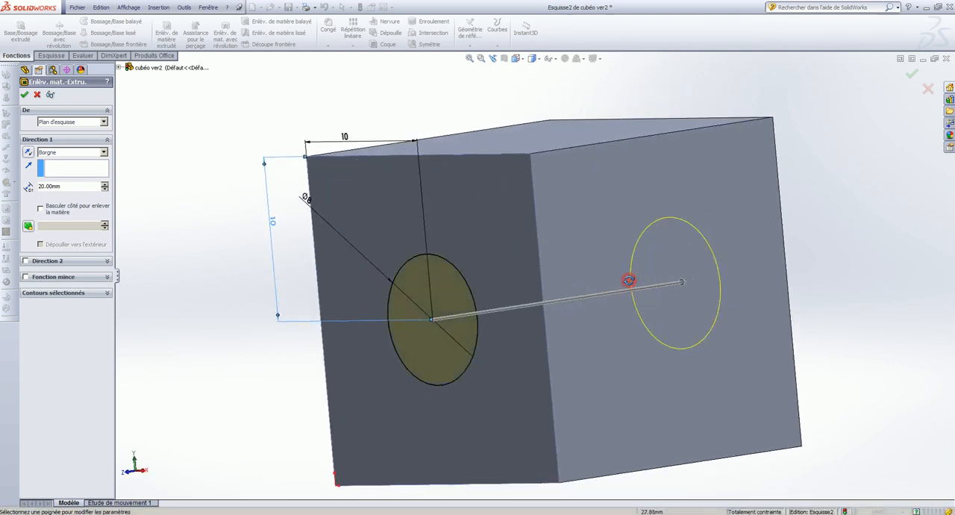
click(104, 153)
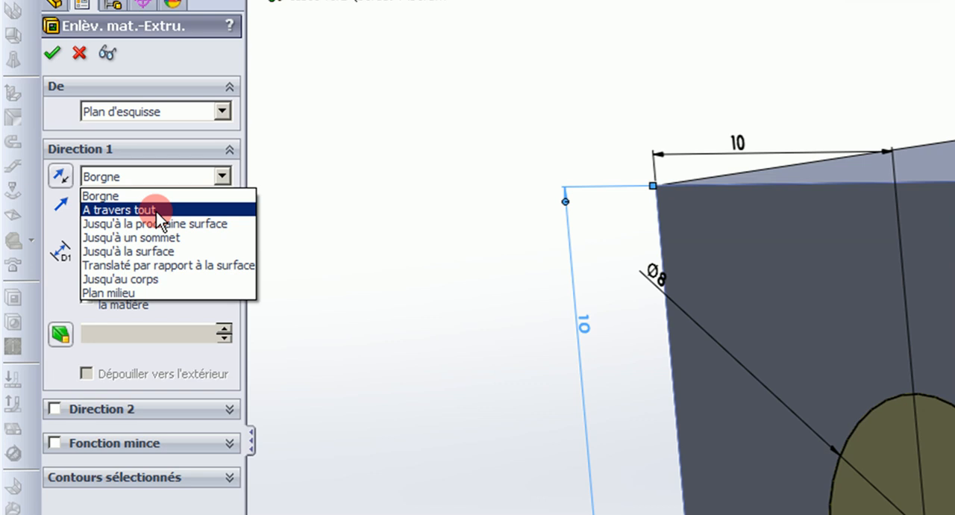
click(157, 212)
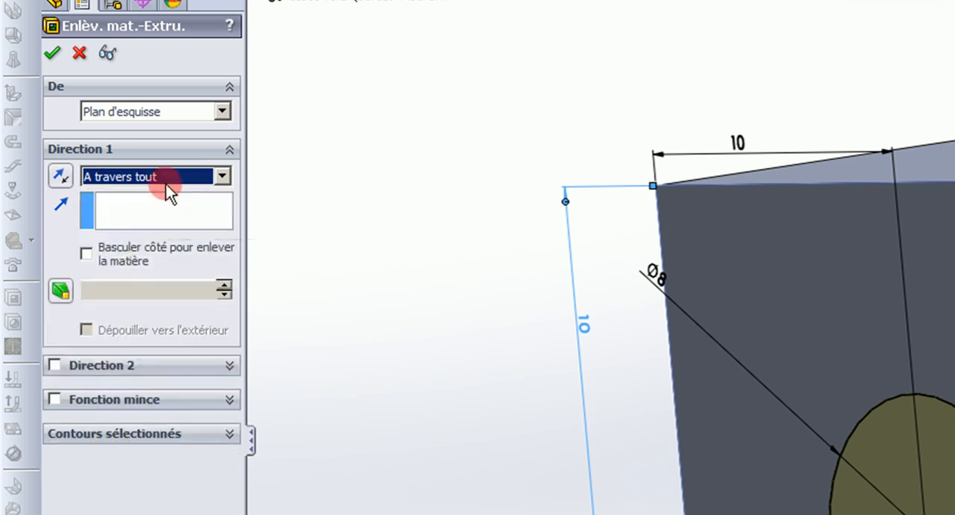
click(52, 52)
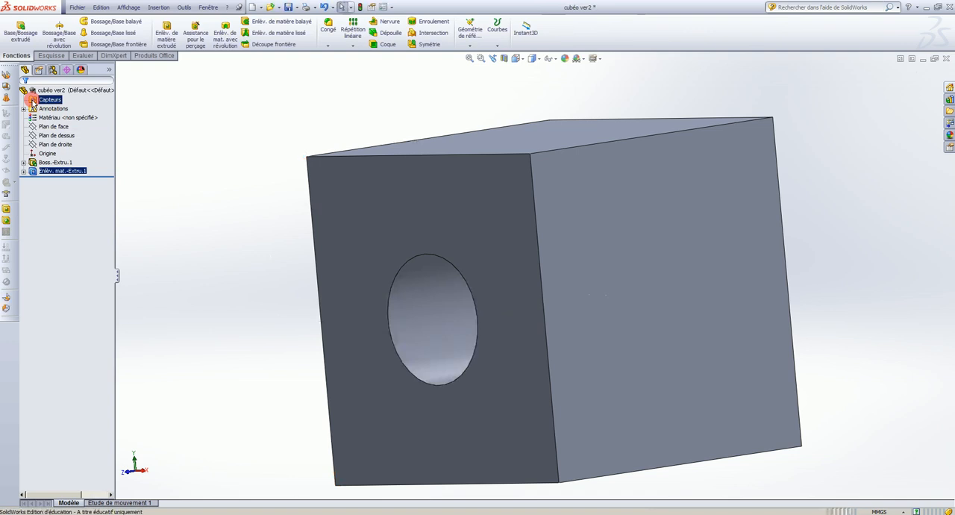
Examine the through hole in the cube and the sketch contained in the first extruded cut.
middle_drag(678, 301, 719, 396)
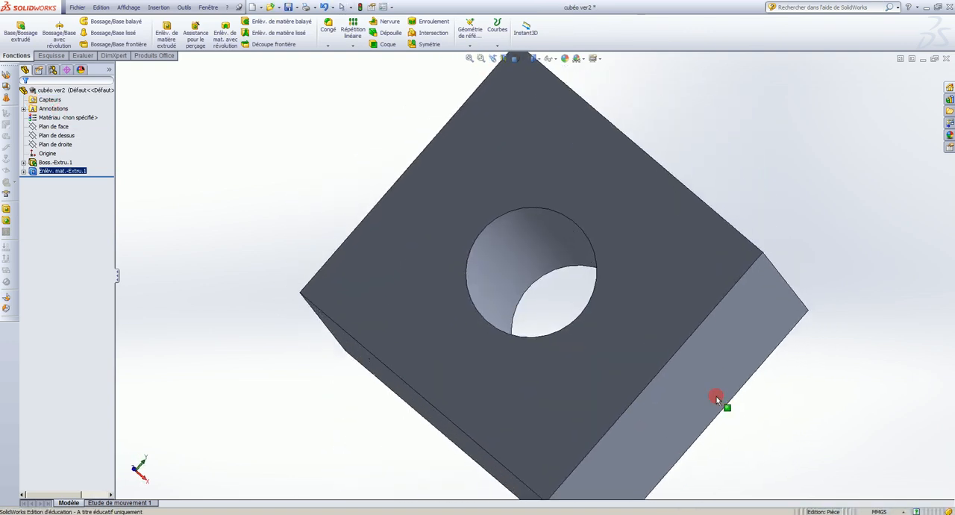
middle_drag(547, 183, 581, 250)
scroll(553, 240, up, 3)
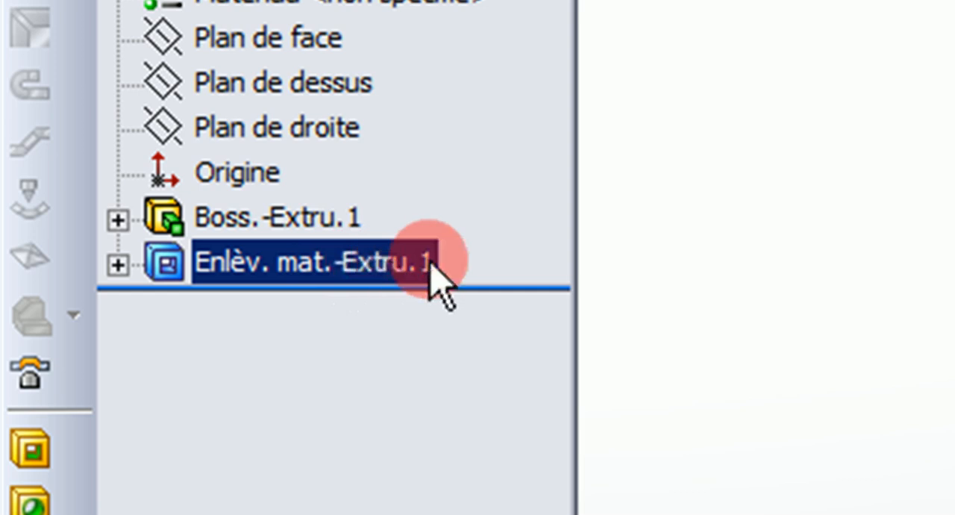
click(120, 265)
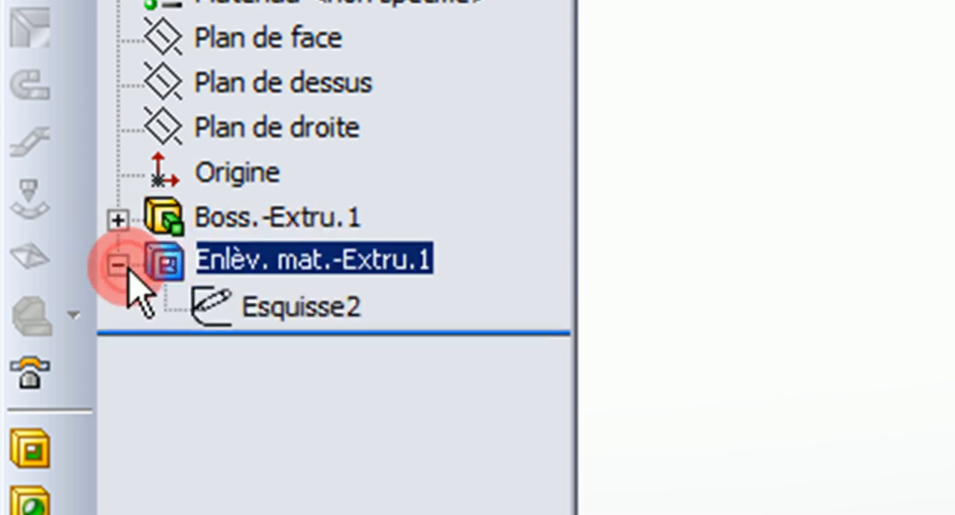
click(273, 313)
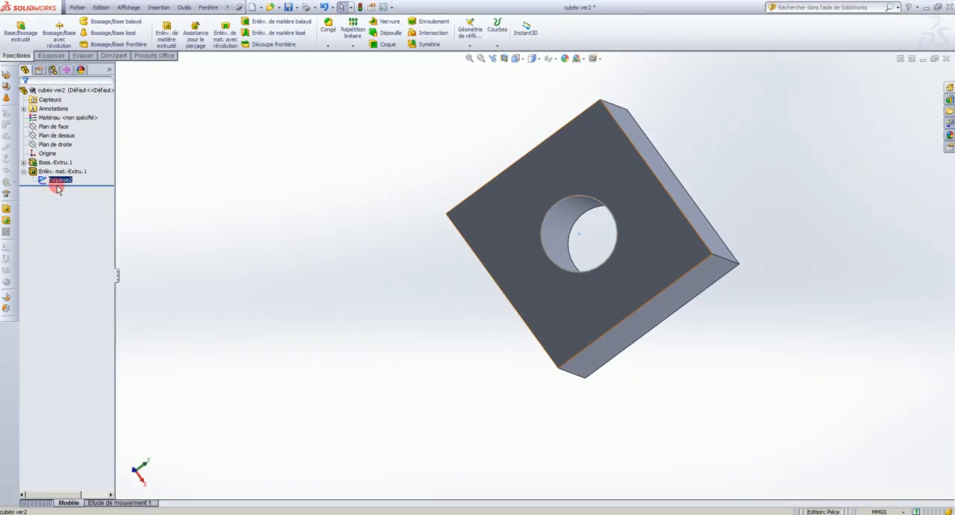
click(59, 181)
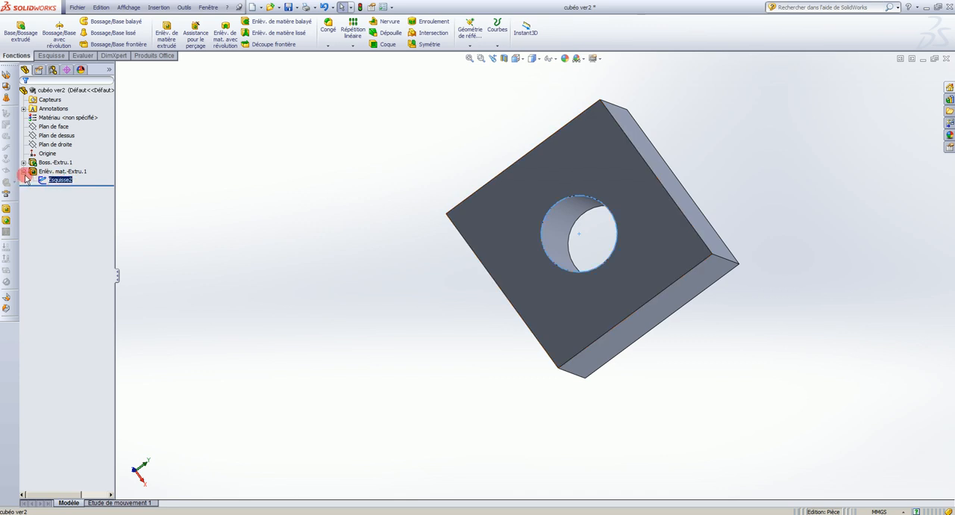
click(23, 173)
click(53, 174)
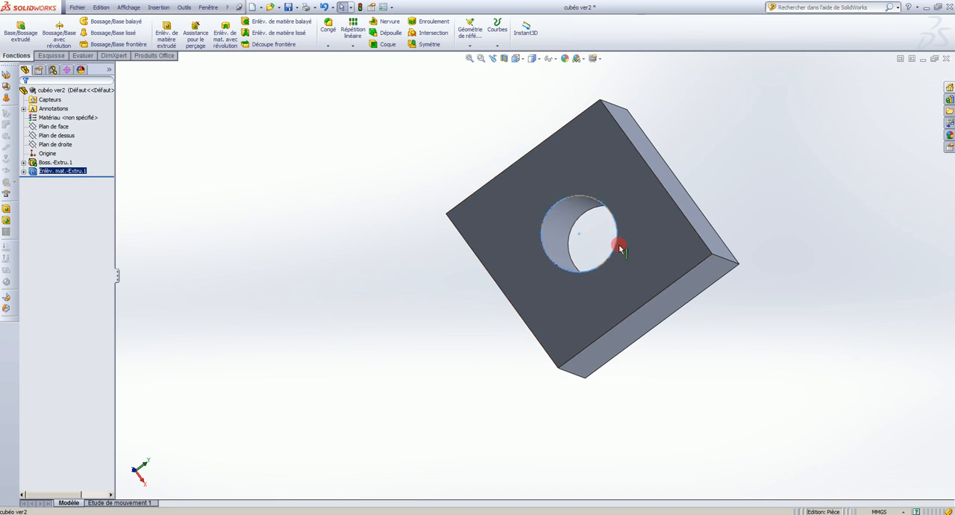
Start a sketch on the cube's top face and draw a circle near its middle.
middle_drag(618, 271, 652, 250)
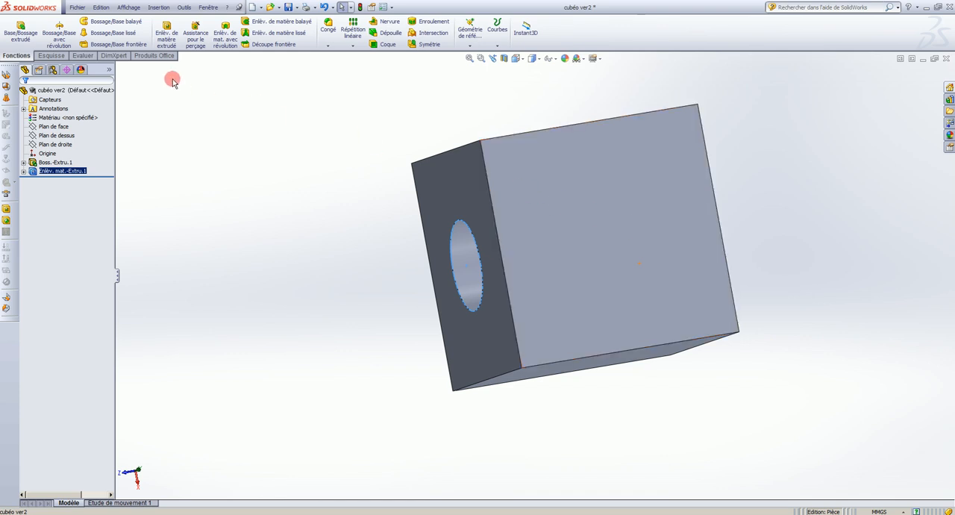
click(65, 57)
click(83, 22)
middle_drag(553, 224, 608, 273)
click(645, 264)
drag(642, 265, 674, 287)
View the top face straight on and dimension the circle's diameter as 8 mm.
click(517, 59)
click(563, 111)
click(44, 30)
click(523, 216)
click(753, 186)
text(8)
key(Return)
Dimension the circle's centre 10 mm from the top face's rear edge and 10 mm from its left edge.
click(520, 291)
click(530, 86)
click(300, 166)
text(10)
key(Return)
click(521, 274)
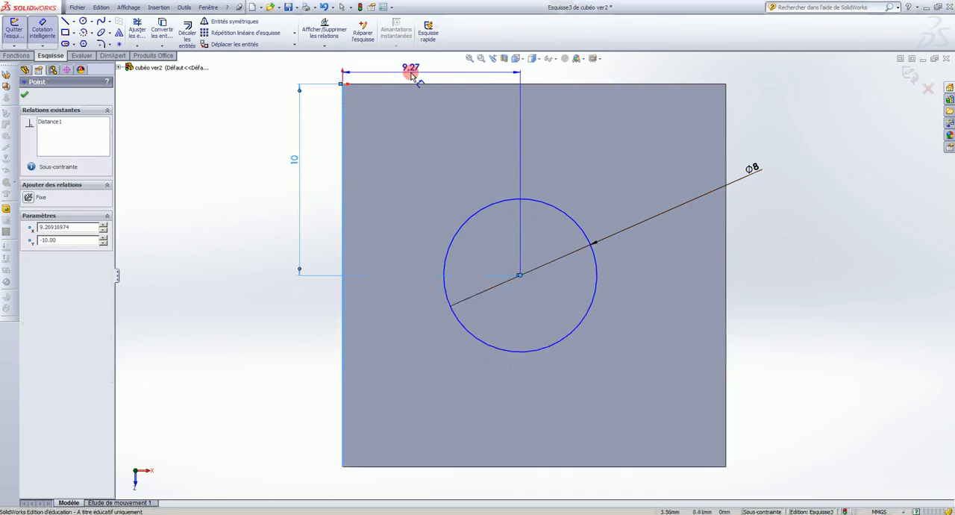
click(407, 70)
text(10)
key(Return)
Make an extruded cut of the top-face circle with the end condition "A travers tout".
click(17, 56)
click(159, 34)
click(72, 152)
click(57, 166)
right_click(699, 239)
Sketch a circle on the cube's side face that has no hole yet.
scroll(591, 268, up, 5)
middle_drag(552, 236, 649, 257)
click(55, 56)
click(83, 22)
click(489, 309)
click(481, 301)
click(509, 291)
Set the diameter of the side-face circle to 8 mm with a smart dimension.
click(43, 30)
click(478, 272)
click(442, 194)
text(8)
Dimension the side-face circle's centre 10 mm from the edge shared with the rear face and 10 mm from the edge shared with the top face.
click(472, 303)
click(454, 211)
click(303, 287)
text(10)
key(Return)
click(478, 321)
click(391, 376)
click(401, 202)
text(10)
key(Return)
Cut the side-face circle through the entire cube as an extruded cut with "A travers tout".
click(16, 56)
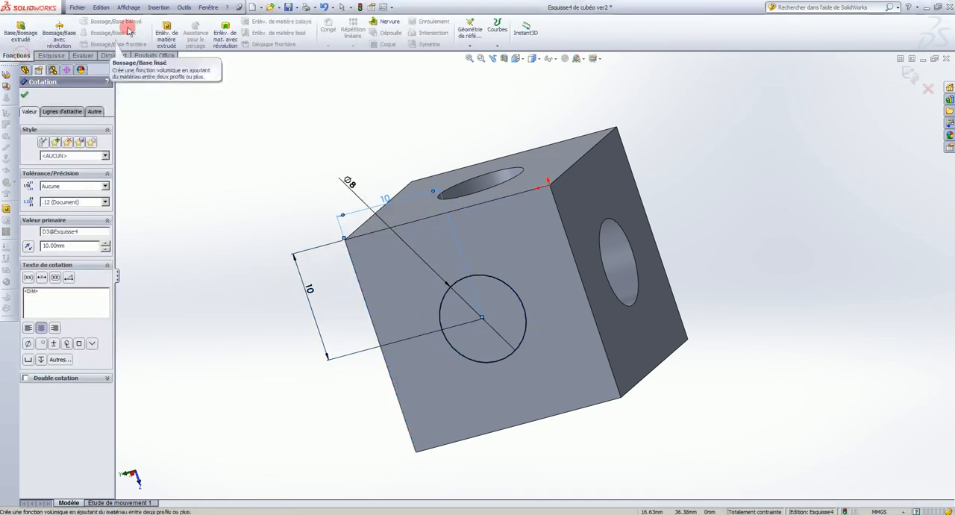
click(167, 34)
click(104, 152)
click(69, 168)
click(24, 95)
Review the cube's intersecting holes by highlighting the first and third extruded cuts.
middle_drag(614, 220, 312, 431)
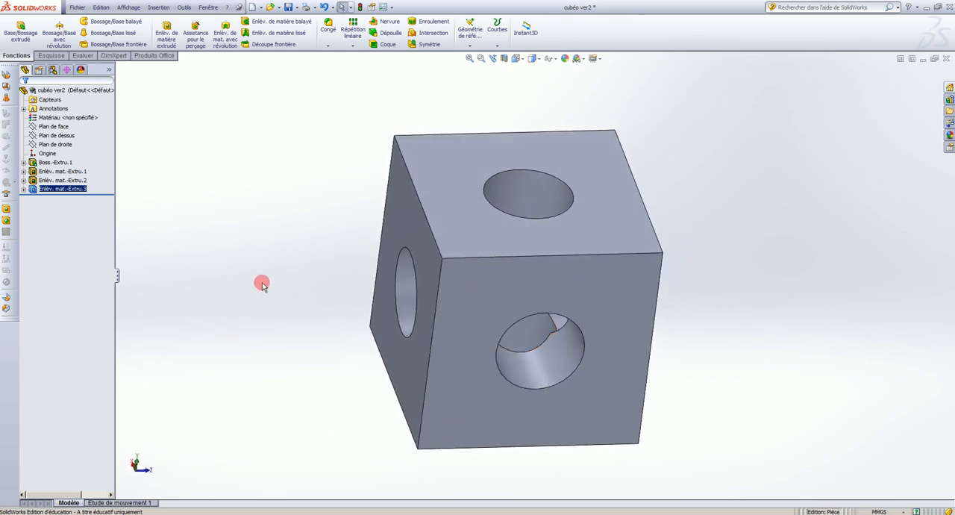
ctrl+click(47, 172)
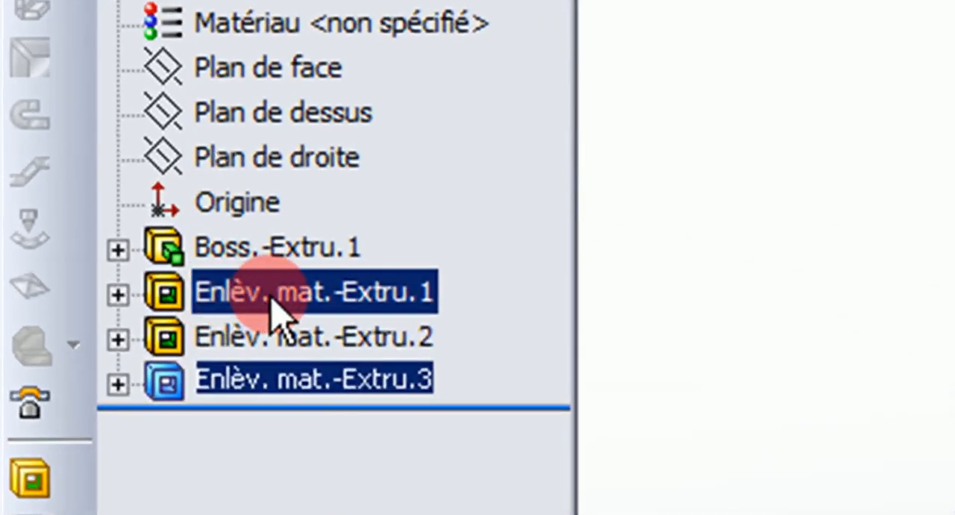
click(351, 385)
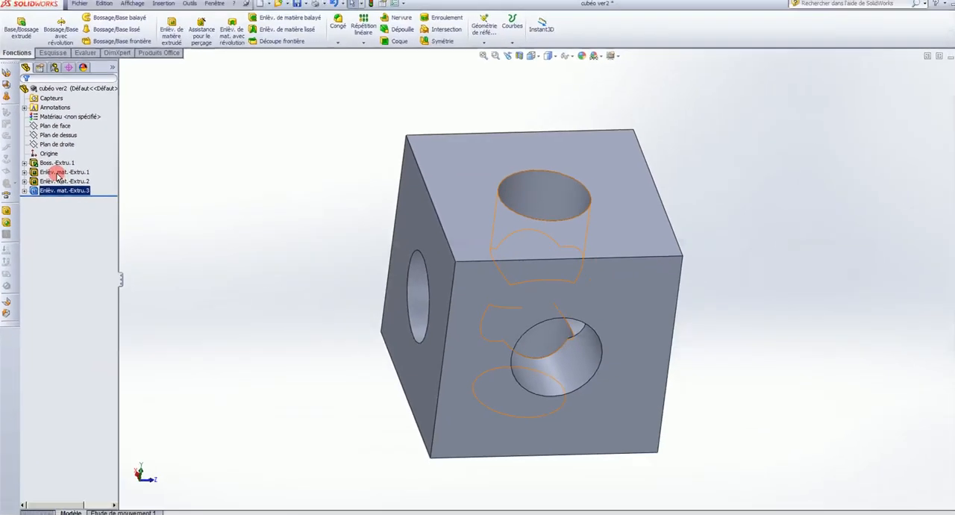
click(62, 173)
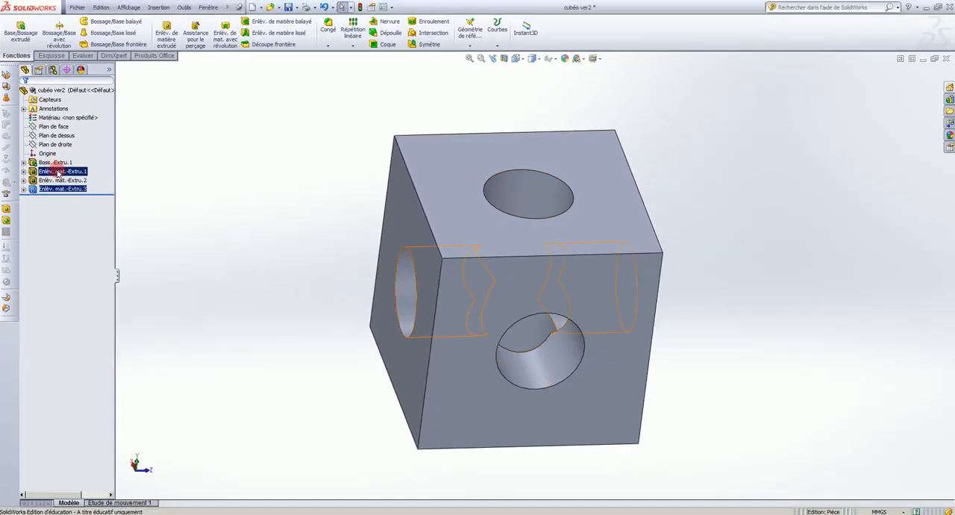